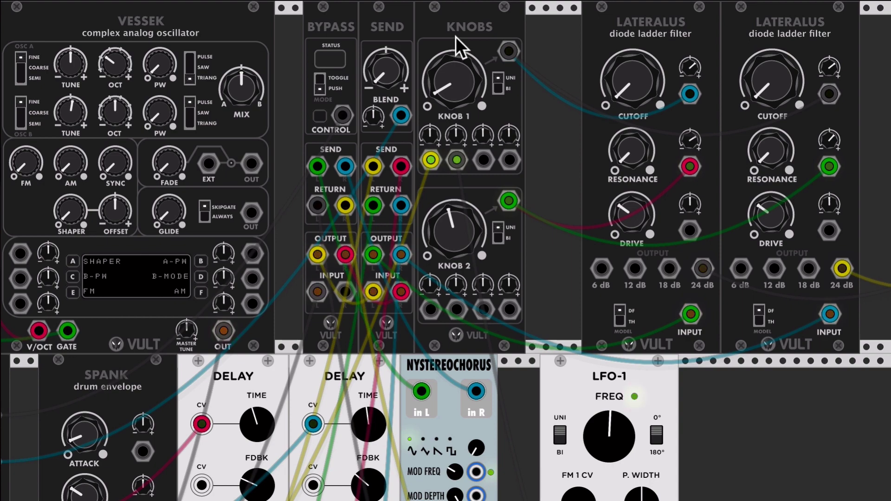
# Add the Version module from the Vult collection to the empty rack space beside LFO-1.
pyautogui.scroll(-5, 456, 37)
pyautogui.hscroll(6, 457, 37)
pyautogui.scroll(-1, 456, 70)
pyautogui.hscroll(3, 457, 70)
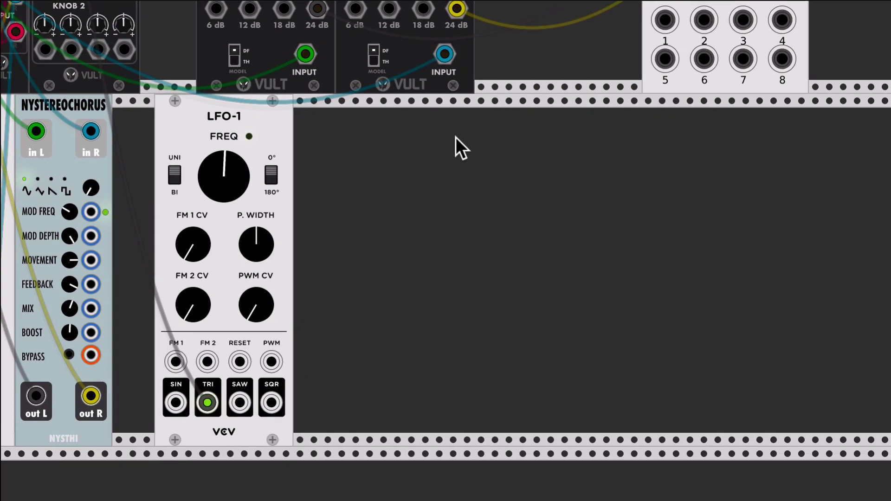
pyautogui.rightClick(455, 137)
pyautogui.scroll(-5, 332, 190)
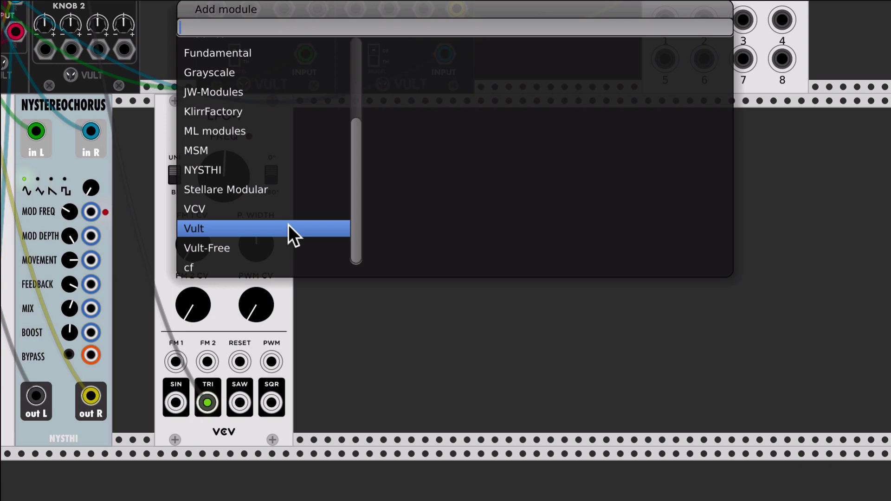
pyautogui.moveTo(308, 226)
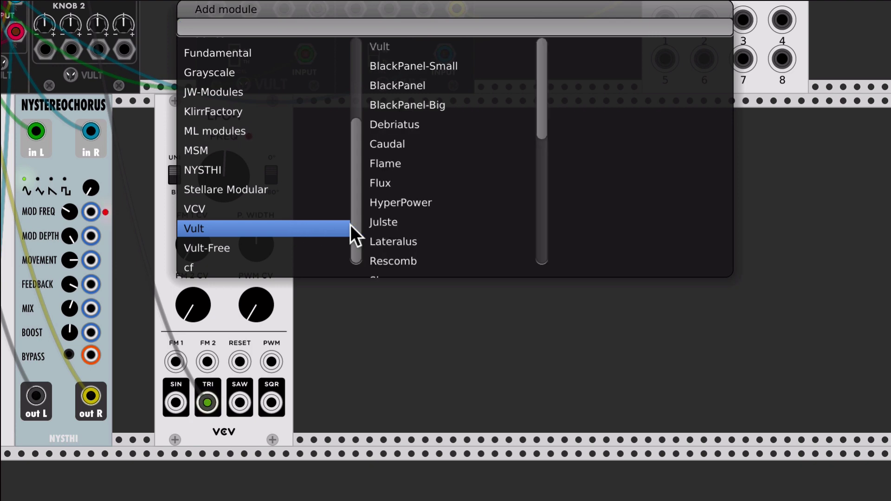
pyautogui.scroll(-8, 393, 225)
pyautogui.moveTo(390, 269)
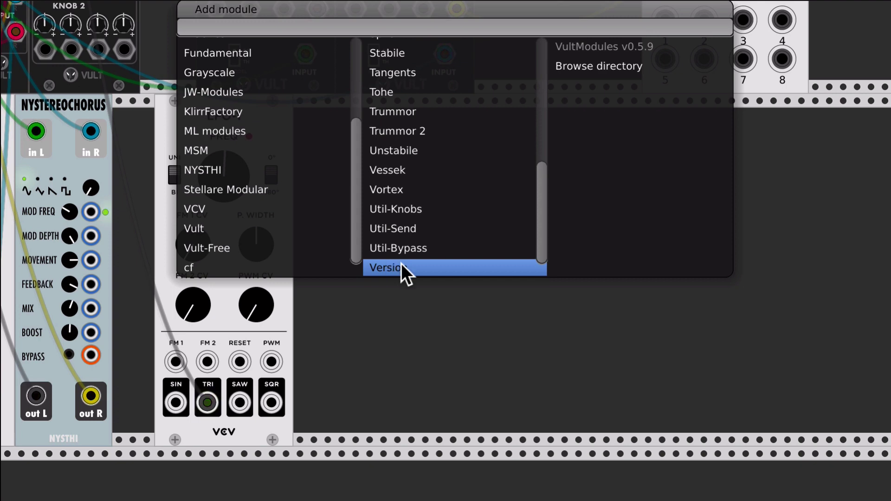
pyautogui.click(402, 268)
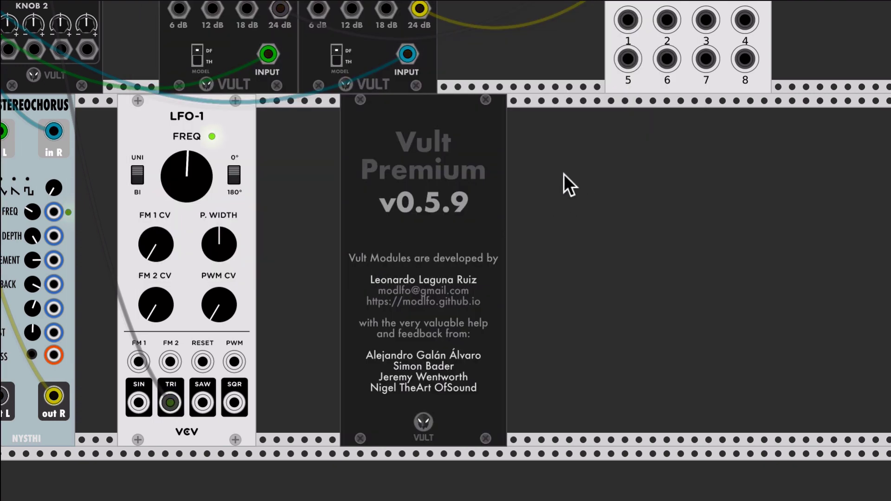
# Add the Version module from the Vult-Free collection next to the Vult Premium version panel.
pyautogui.rightClick(564, 174)
pyautogui.scroll(-3, 407, 195)
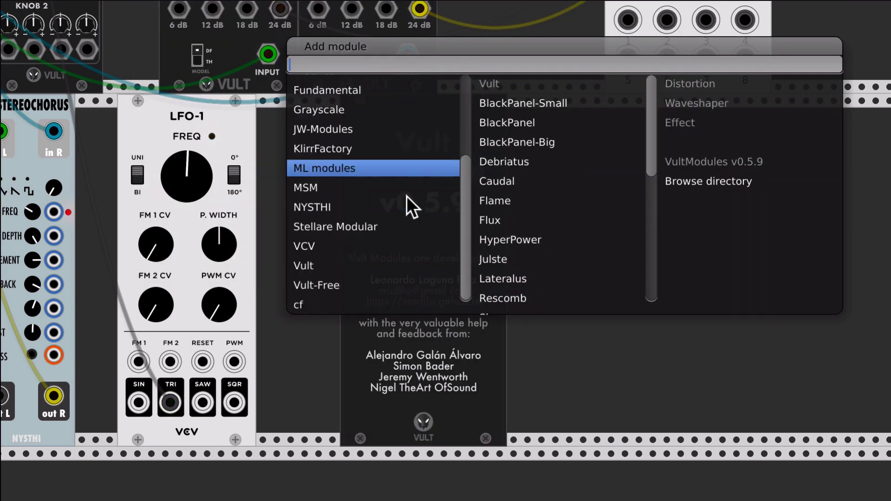
pyautogui.click(353, 283)
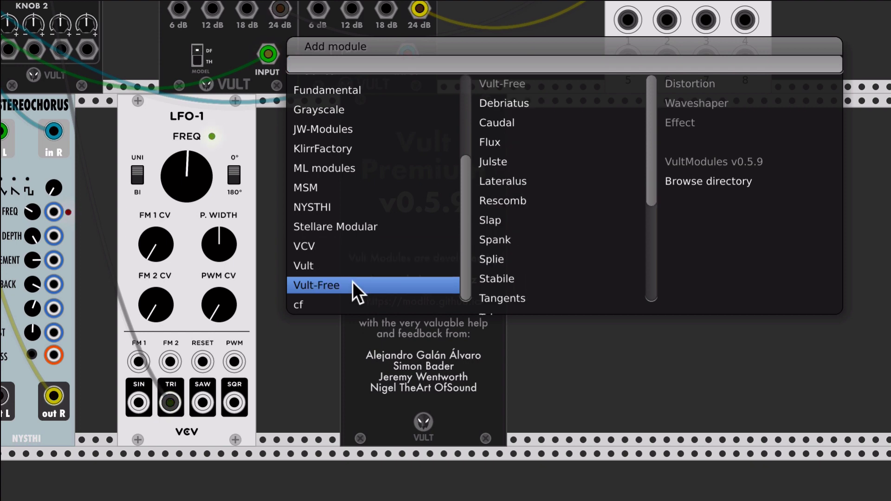
pyautogui.scroll(-2, 501, 274)
pyautogui.scroll(-2, 501, 283)
pyautogui.click(505, 304)
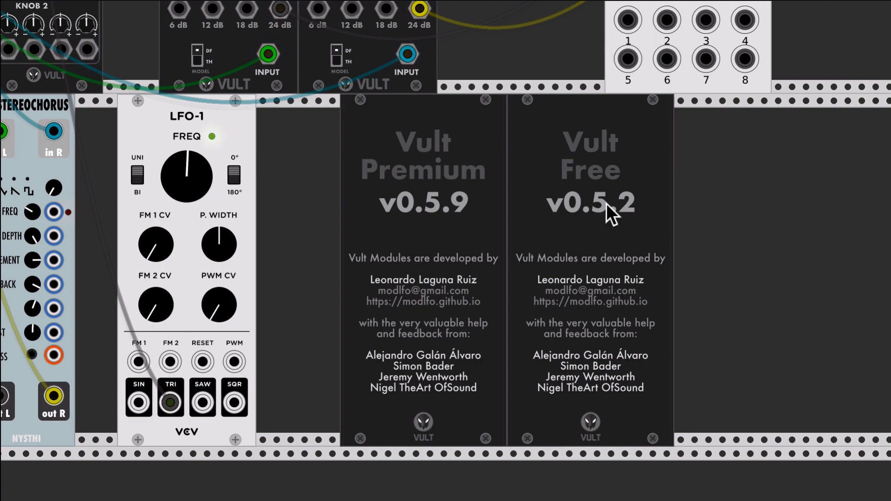
# Delete the Vult Premium and Vult Free version panels from the rack.
pyautogui.press('Delete')
pyautogui.press('Delete')
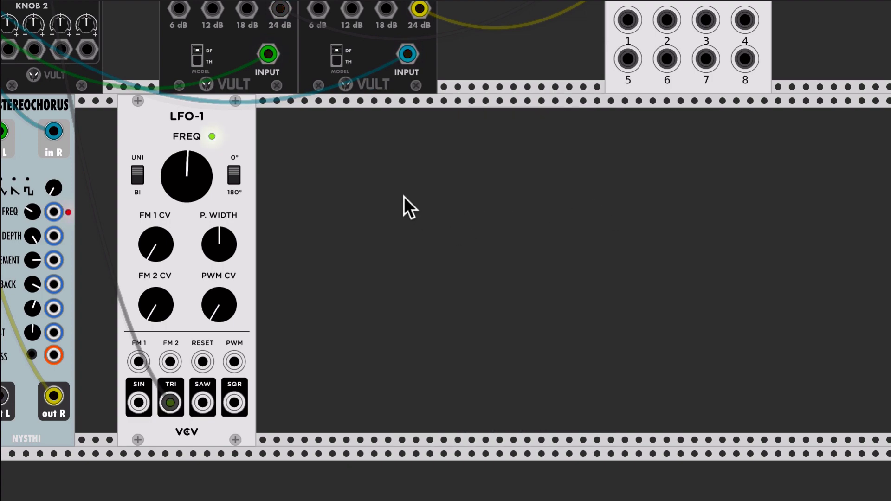
# Examine the Bypass, Send and Knobs modules along with the delays and stereo chorus in the row below.
pyautogui.scroll(10, 404, 196)
pyautogui.hscroll(-8, 404, 197)
pyautogui.hscroll(-5, 404, 196)
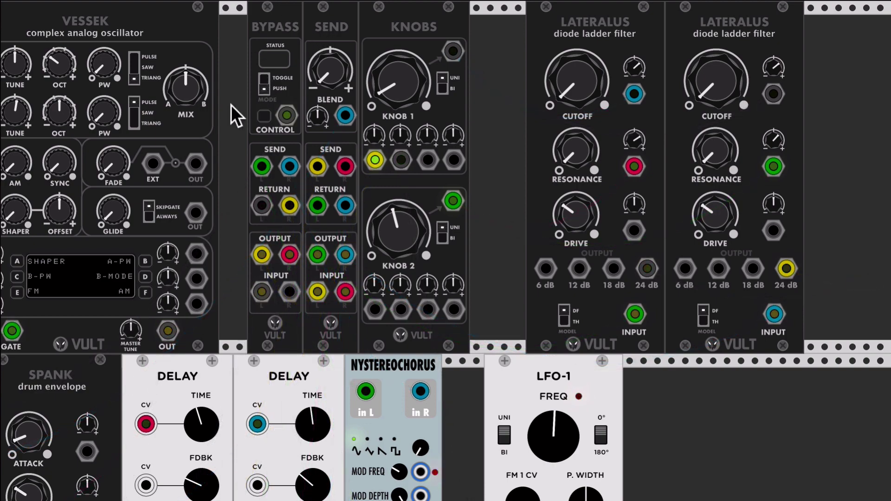
pyautogui.scroll(-3, 232, 105)
pyautogui.scroll(-1, 231, 105)
pyautogui.scroll(4, 231, 106)
pyautogui.hscroll(-1, 232, 105)
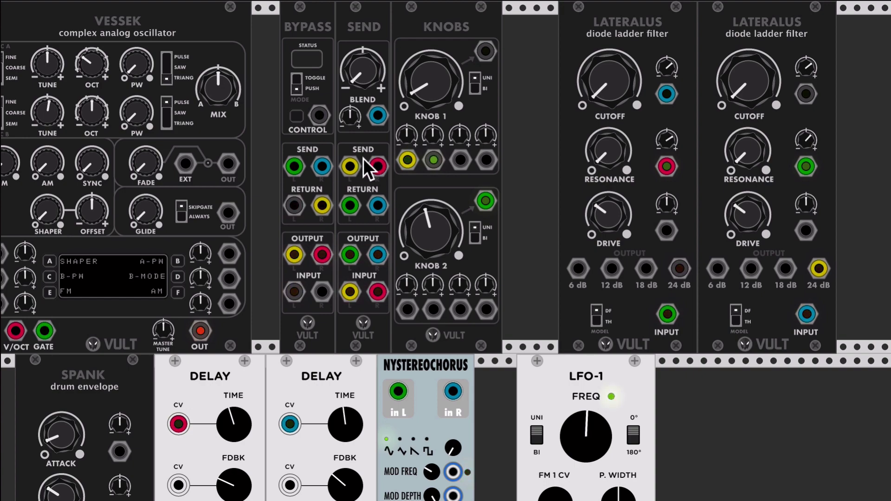
pyautogui.scroll(-3, 366, 212)
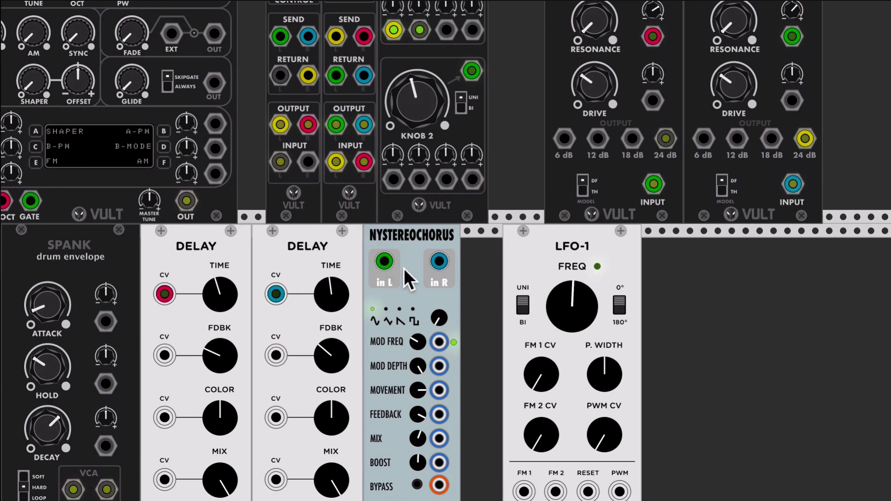
pyautogui.scroll(-1, 404, 248)
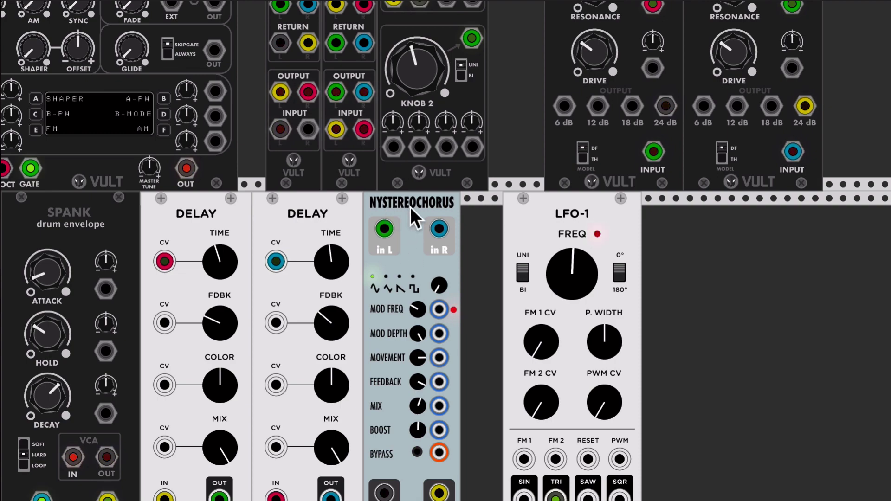
pyautogui.scroll(2, 410, 209)
pyautogui.scroll(3, 410, 207)
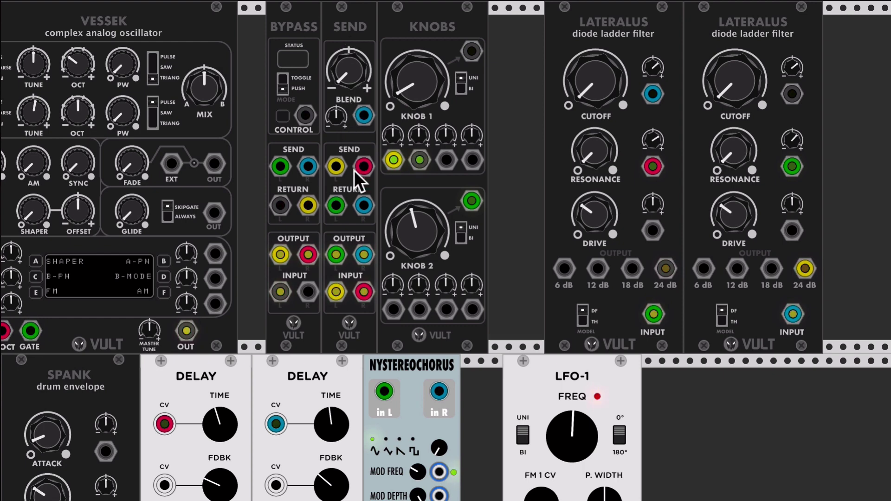
pyautogui.scroll(-1, 355, 172)
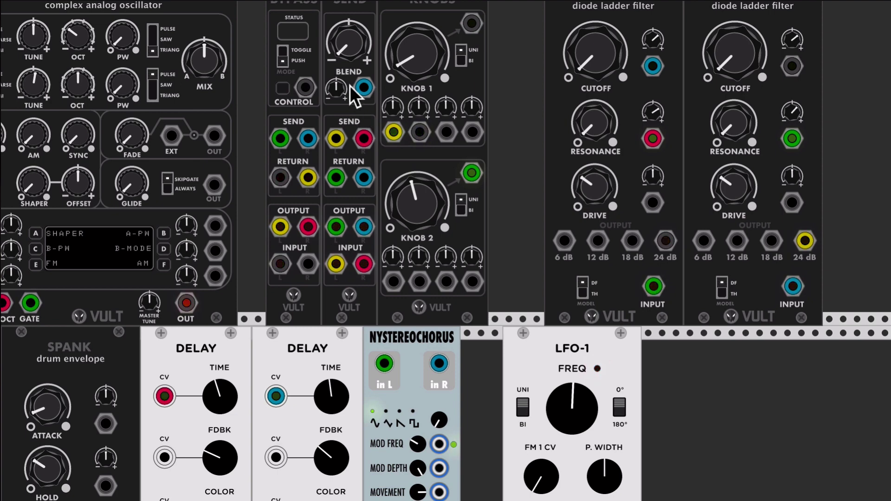
pyautogui.scroll(1, 350, 86)
pyautogui.hscroll(-1, 348, 86)
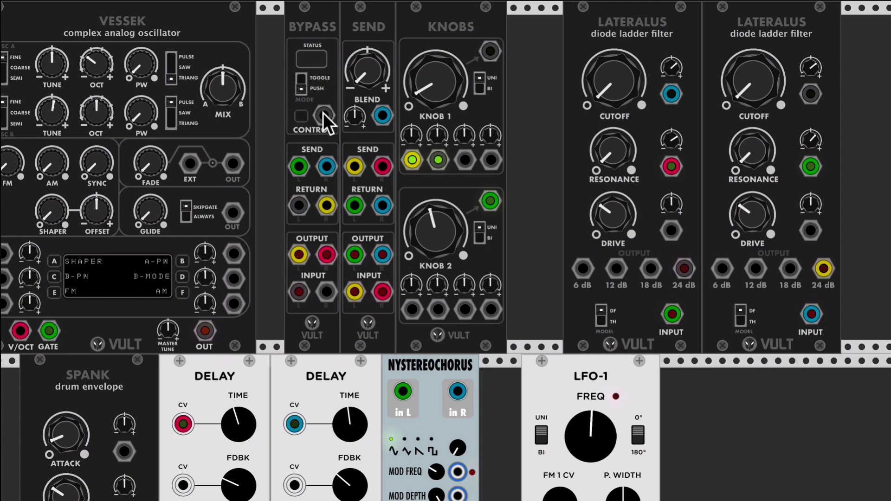
# Switch the Bypass module's mode to Toggle and back to Push, and momentarily engage the bypass twice.
pyautogui.click(302, 80)
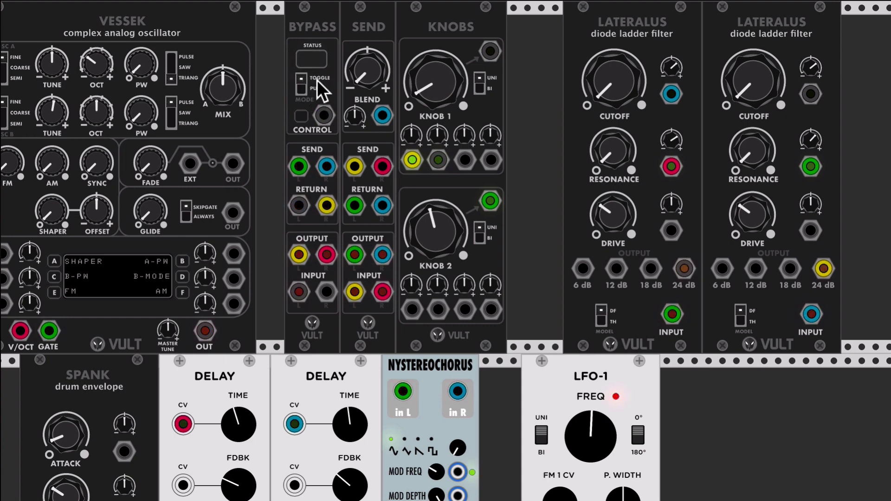
pyautogui.click(303, 90)
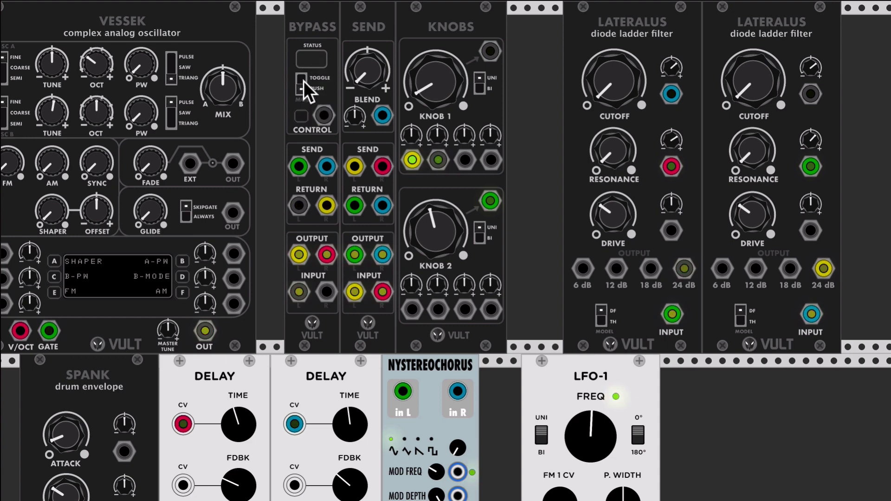
pyautogui.click(303, 121)
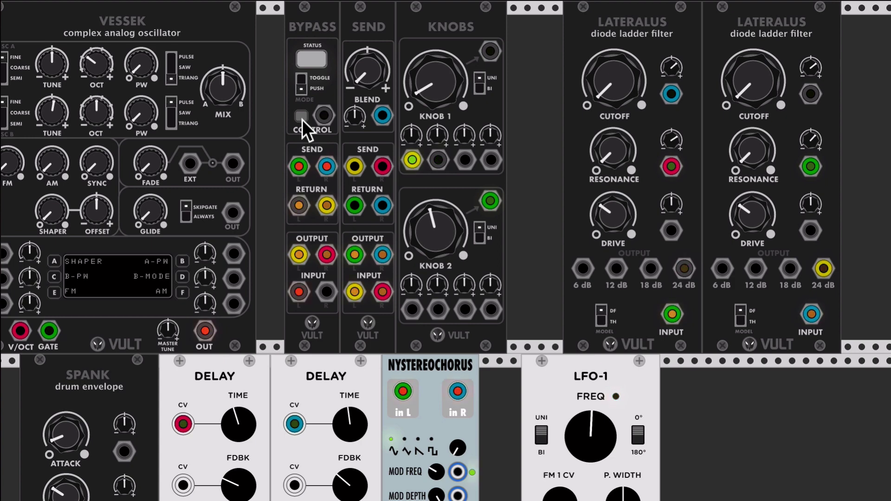
pyautogui.click(302, 120)
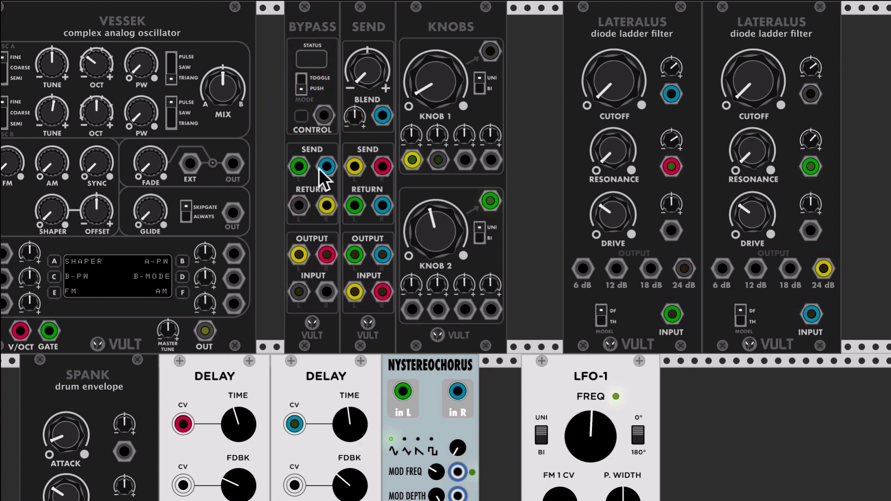
pyautogui.click(304, 120)
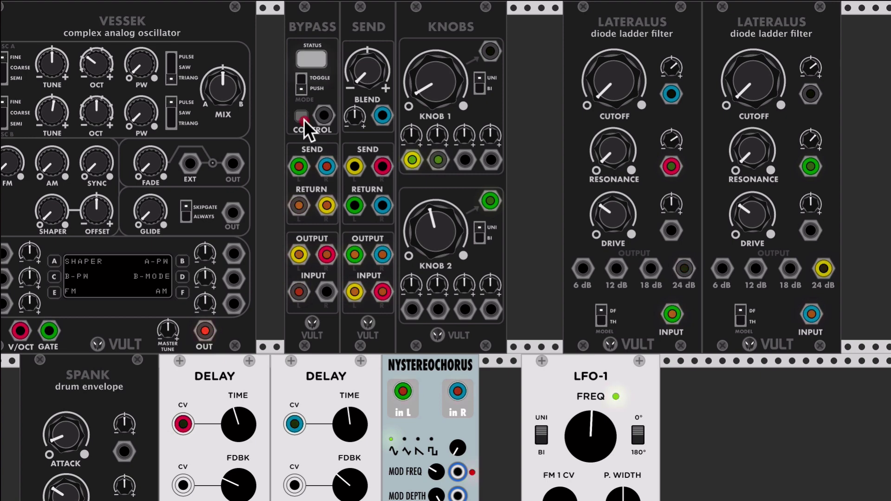
pyautogui.click(304, 120)
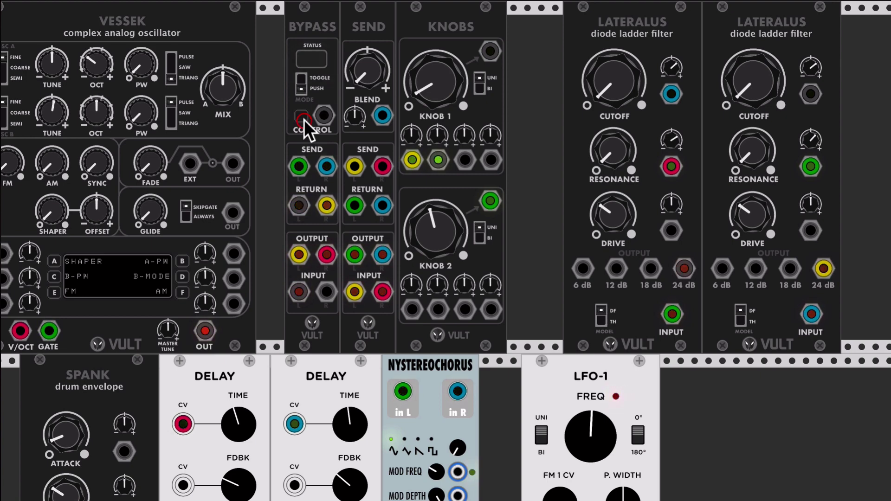
# Set the Bypass module's mode to Toggle and try out its control.
pyautogui.click(305, 80)
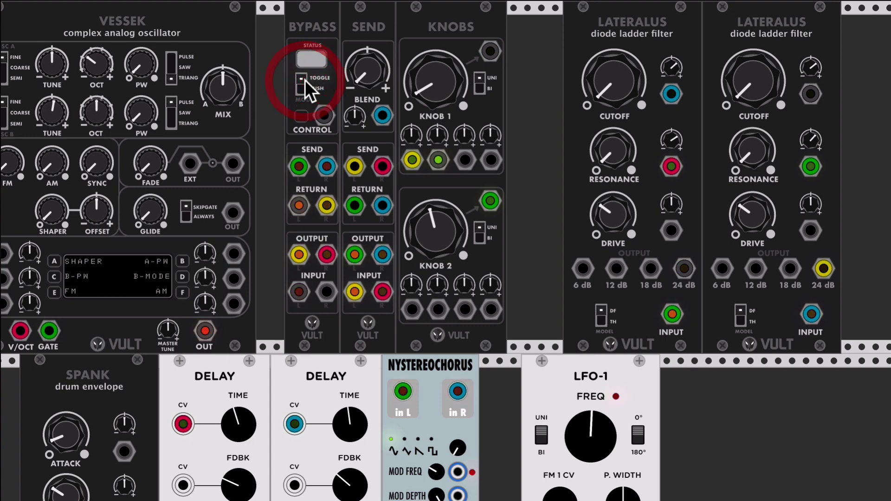
pyautogui.click(325, 119)
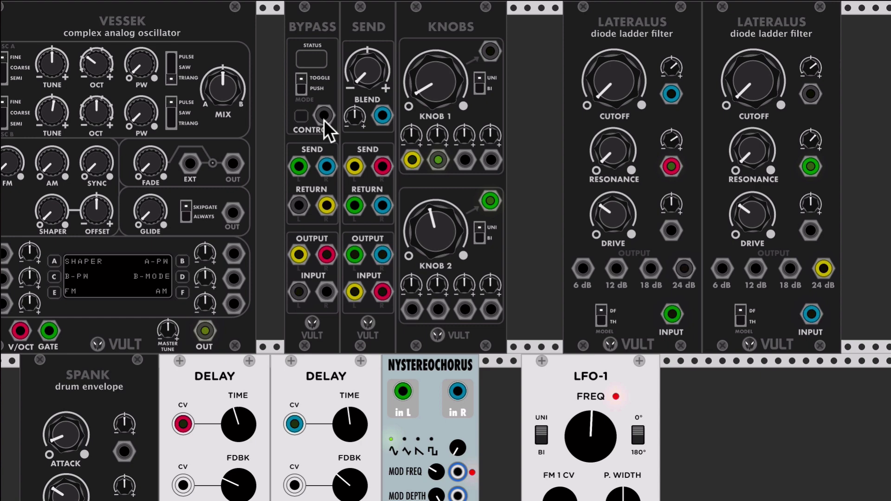
pyautogui.click(318, 118)
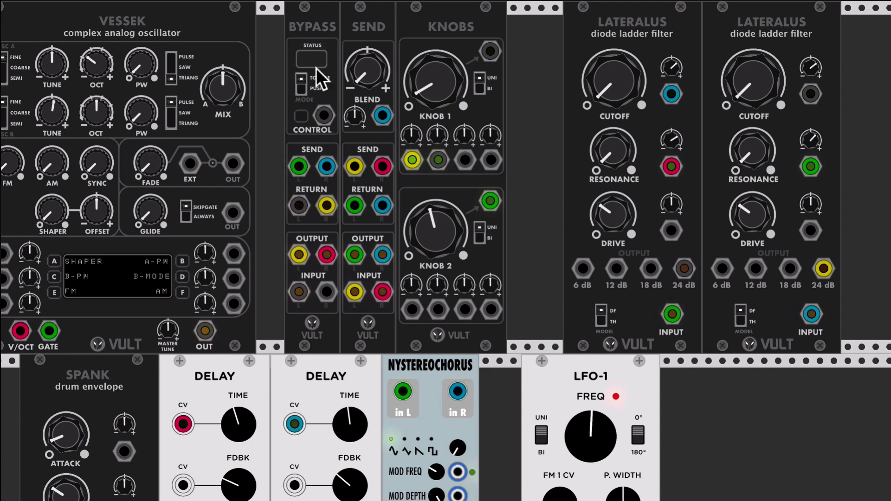
# Set the Bypass module's mode to Push and trigger its control button several times.
pyautogui.click(304, 87)
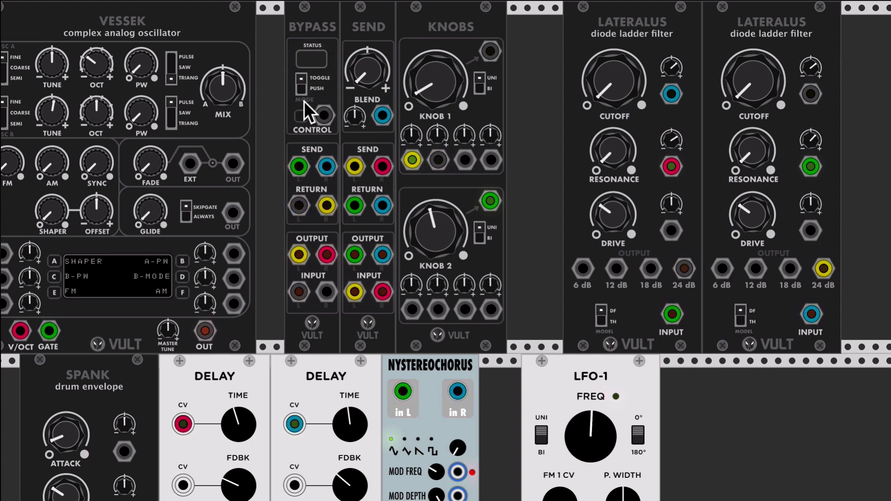
pyautogui.click(301, 88)
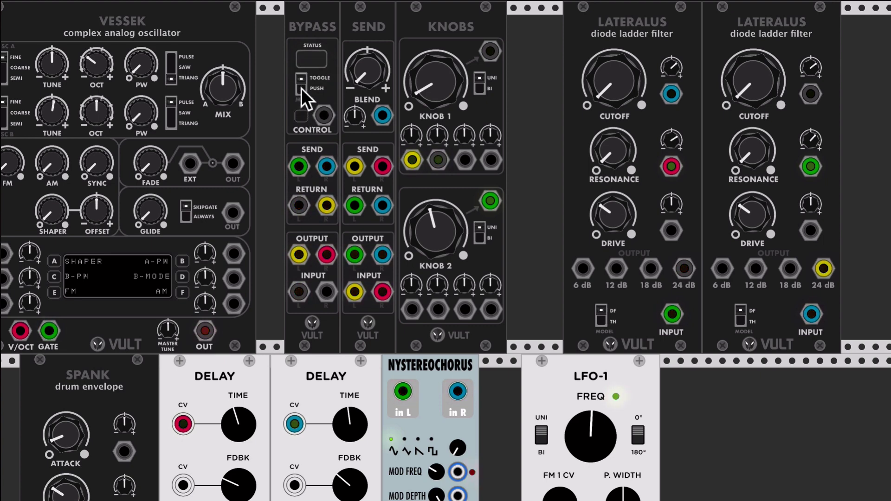
pyautogui.click(302, 118)
pyautogui.click(302, 117)
pyautogui.click(303, 117)
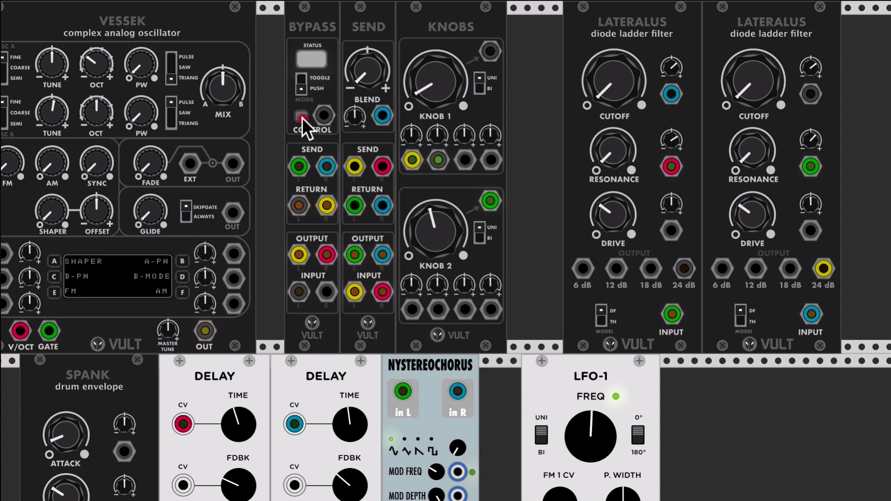
pyautogui.click(302, 118)
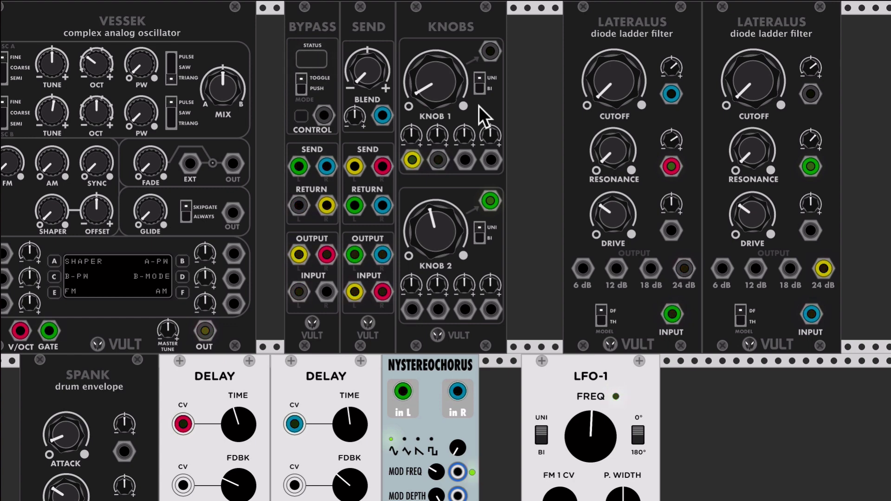
# Trace the stereo signal from the Send outputs through the two Lateralus filters to audio outputs 1 and 2.
pyautogui.hscroll(1, 514, 69)
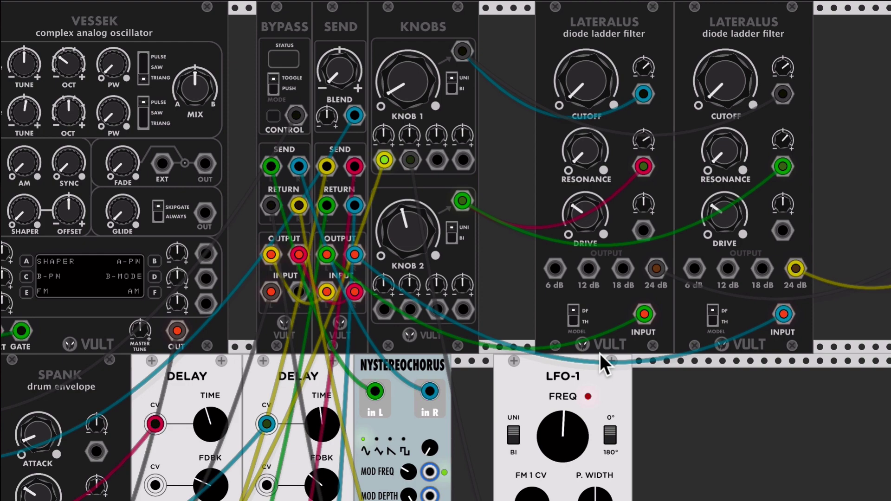
pyautogui.hscroll(3, 743, 321)
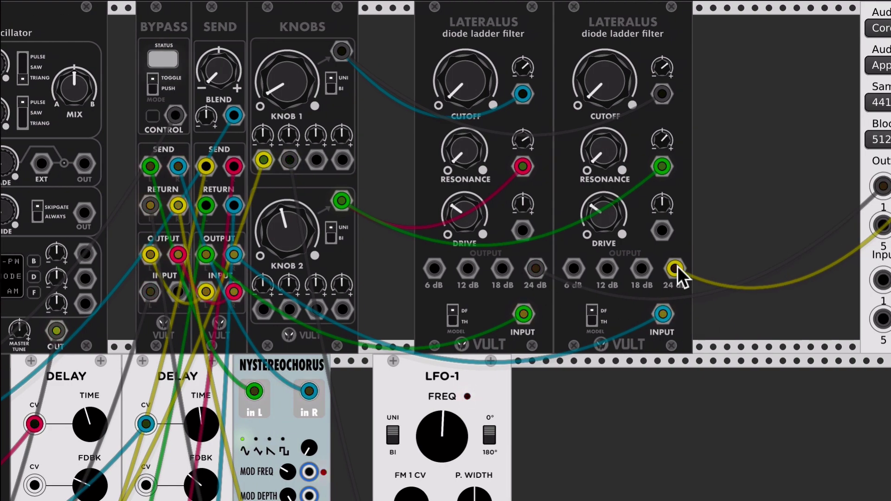
pyautogui.hscroll(2, 681, 260)
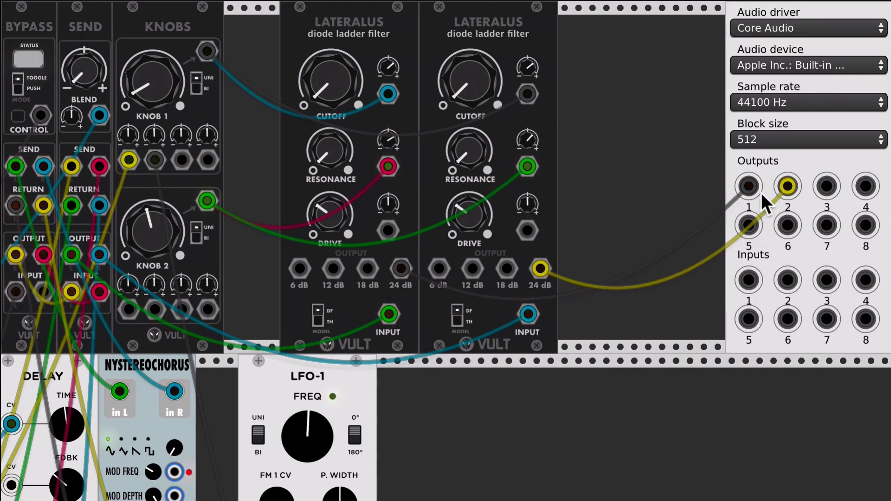
pyautogui.hscroll(-5, 697, 194)
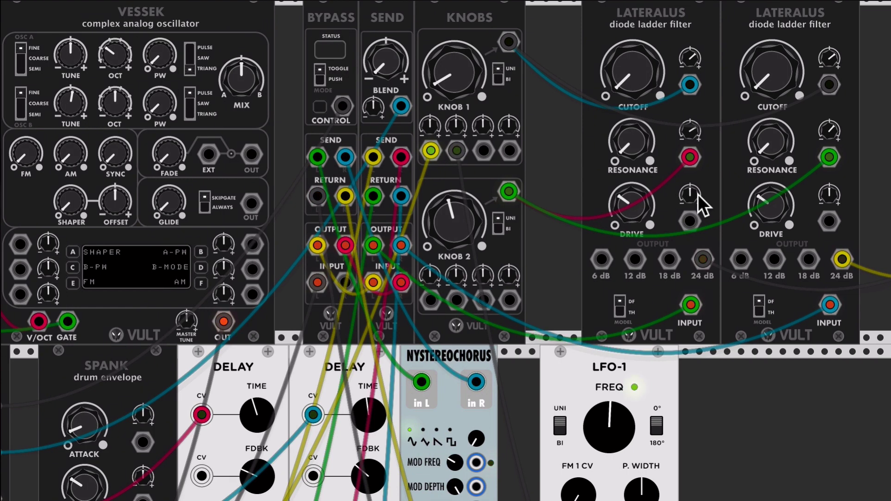
pyautogui.hscroll(2, 686, 130)
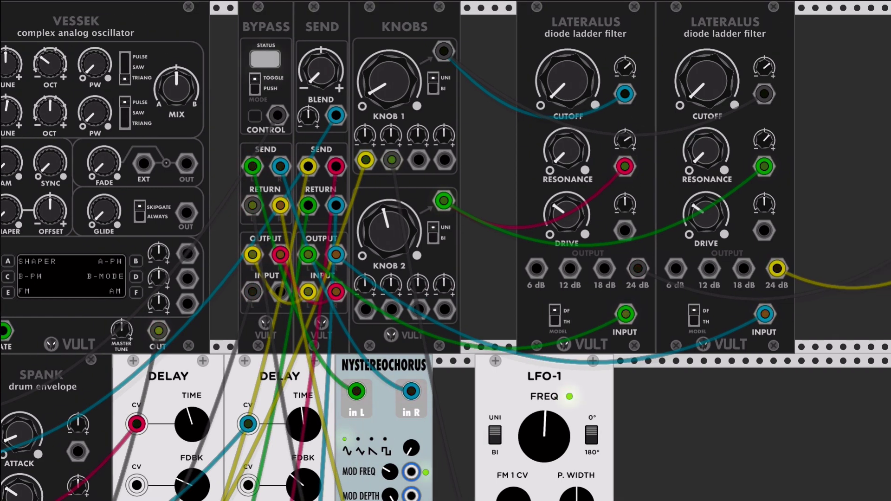
pyautogui.doubleClick(767, 67)
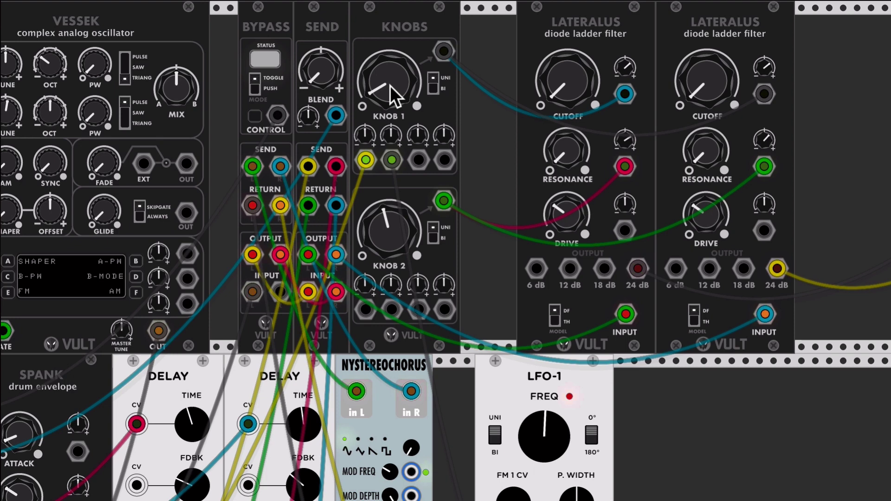
# Sweep Knob 1 of the Knobs module up and down to control the cutoff of both Lateralus filters.
pyautogui.moveTo(390, 85); pyautogui.dragTo(390, 50)
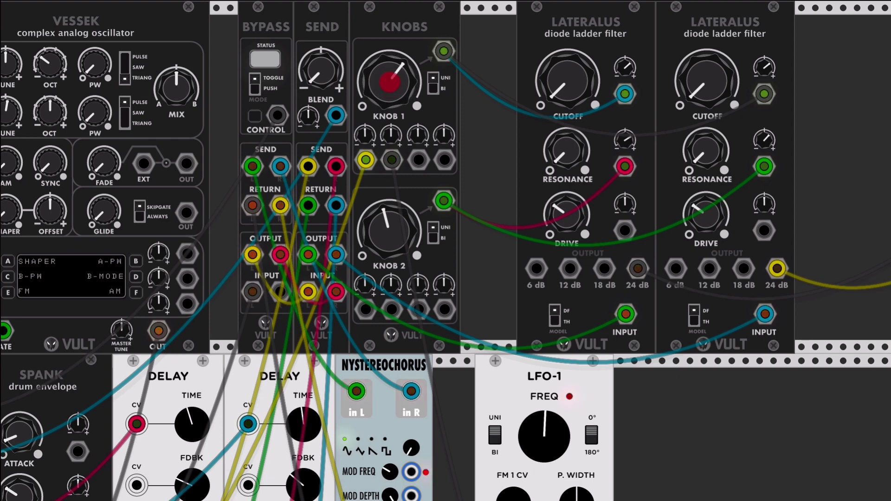
pyautogui.moveTo(390, 81)
pyautogui.mouseDown()
pyautogui.moveTo(393, 91)
pyautogui.moveTo(393, 75)
pyautogui.mouseUp()
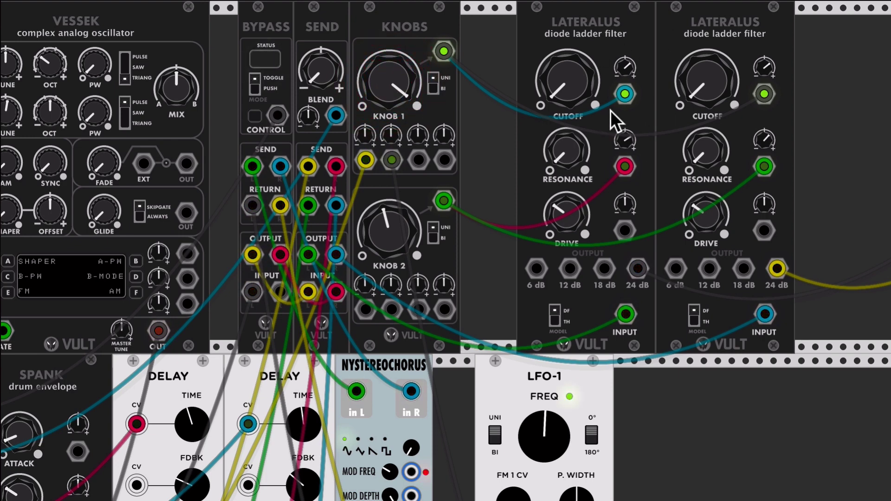
pyautogui.moveTo(393, 83)
pyautogui.mouseDown()
pyautogui.moveTo(396, 126)
pyautogui.moveTo(396, 41)
pyautogui.mouseUp()
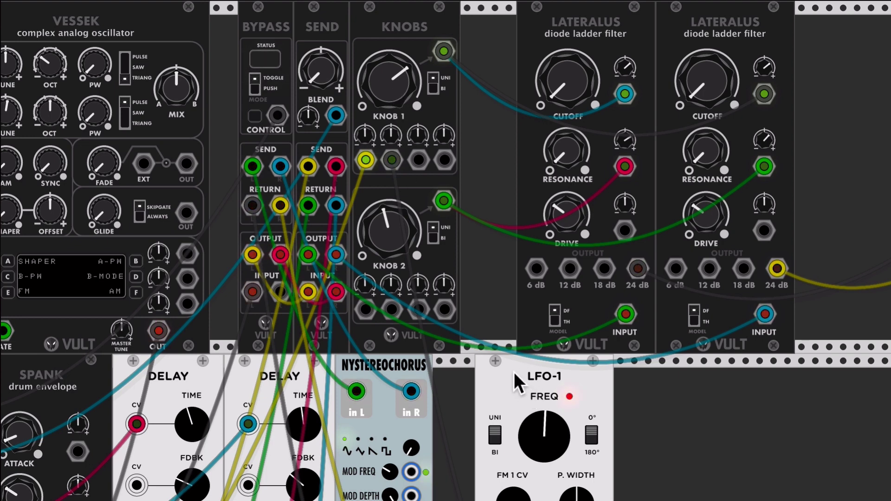
pyautogui.scroll(-5, 514, 372)
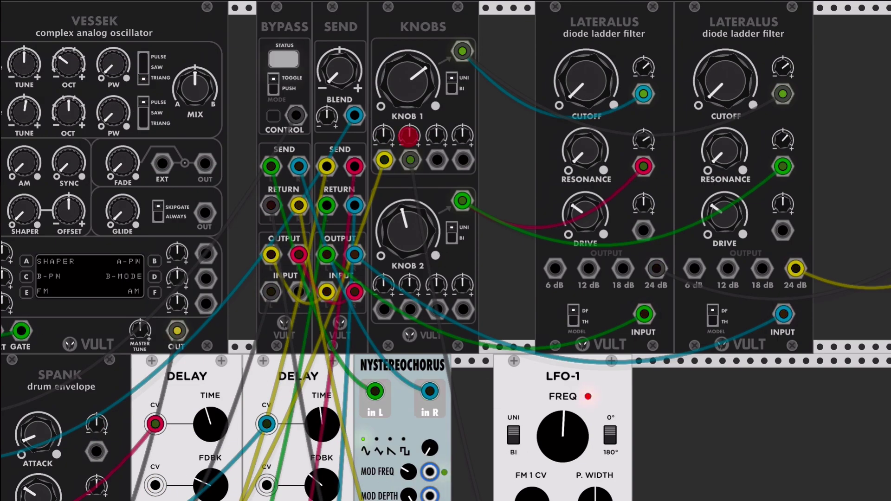
# Try raising the first two input attenuverters of Knob 1 one at a time, with Knob 1 at center and lower positions.
pyautogui.moveTo(410, 136); pyautogui.dragTo(409, 85)
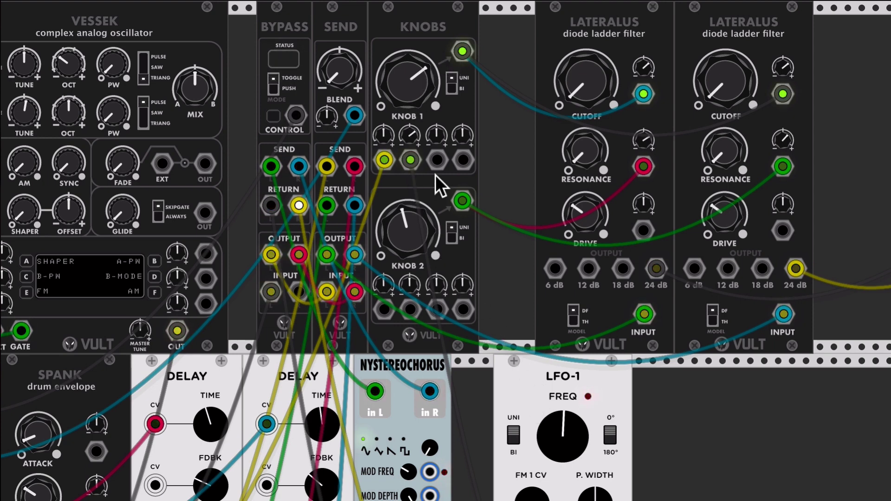
pyautogui.moveTo(410, 67); pyautogui.dragTo(412, 90)
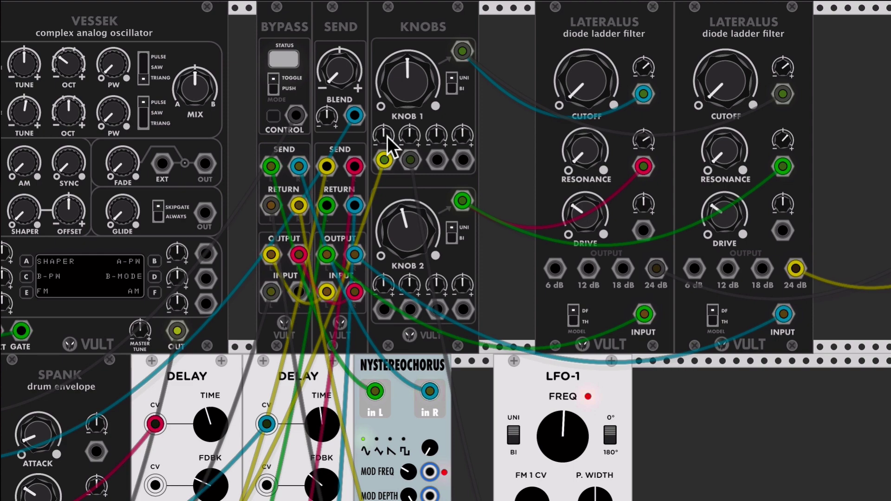
pyautogui.moveTo(384, 135); pyautogui.dragTo(387, 136)
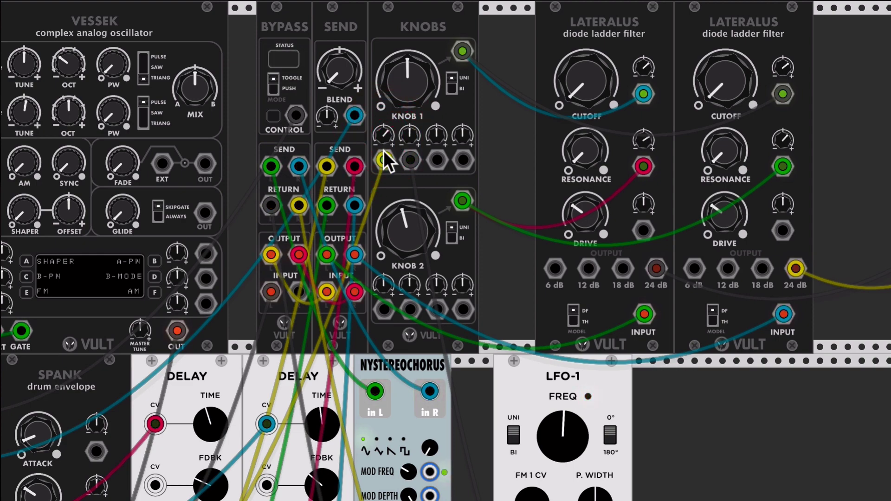
pyautogui.scroll(-7, 382, 168)
pyautogui.hscroll(-6, 382, 169)
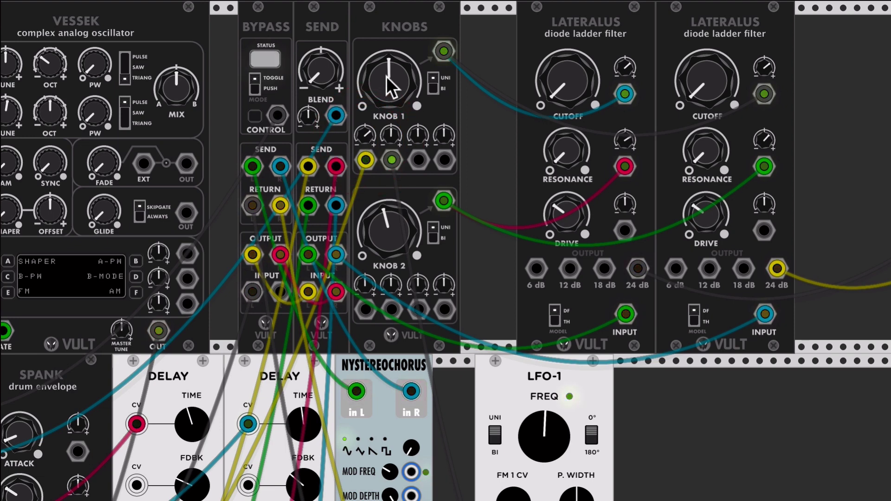
pyautogui.moveTo(386, 76); pyautogui.dragTo(387, 79)
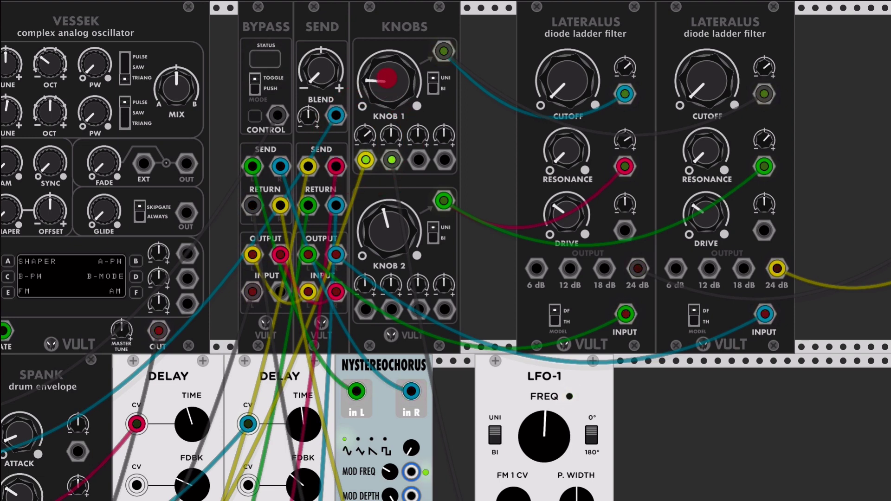
pyautogui.click(394, 137)
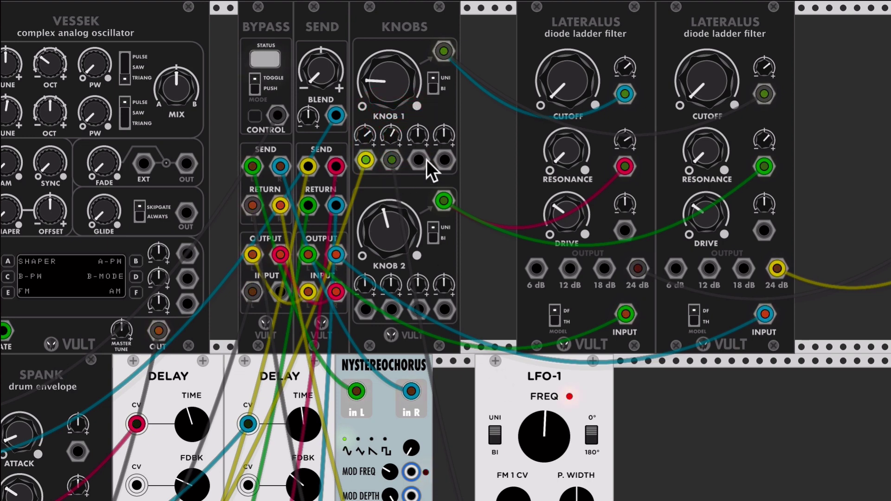
# Reset Knob 1 and its first two attenuverters to center, with the Knob 1 output range set to BI.
pyautogui.doubleClick(394, 89)
pyautogui.click(432, 89)
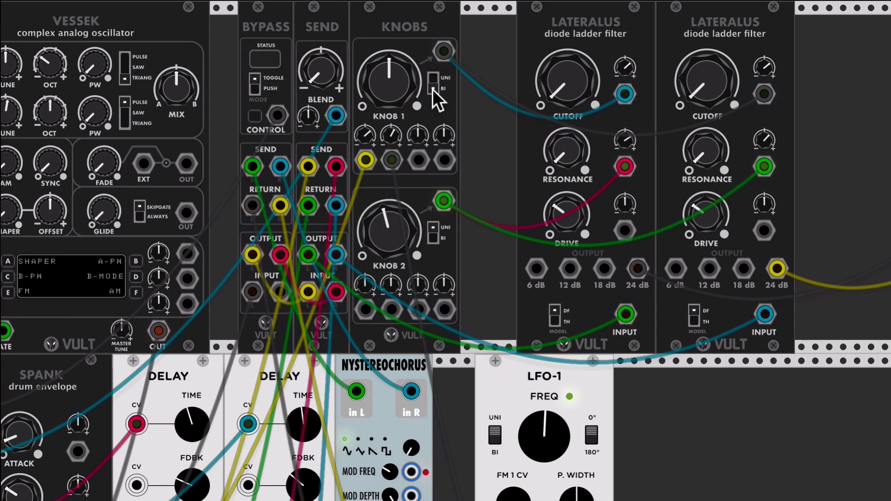
pyautogui.doubleClick(366, 132)
pyautogui.doubleClick(390, 133)
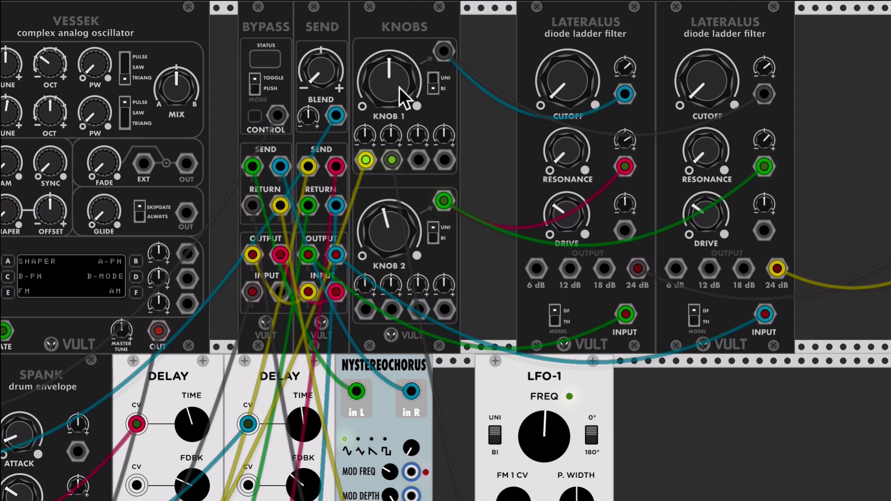
# Set Knob 1's first attenuverter positive and its second negative, and turn Knob 1 up to about two o'clock.
pyautogui.click(366, 141)
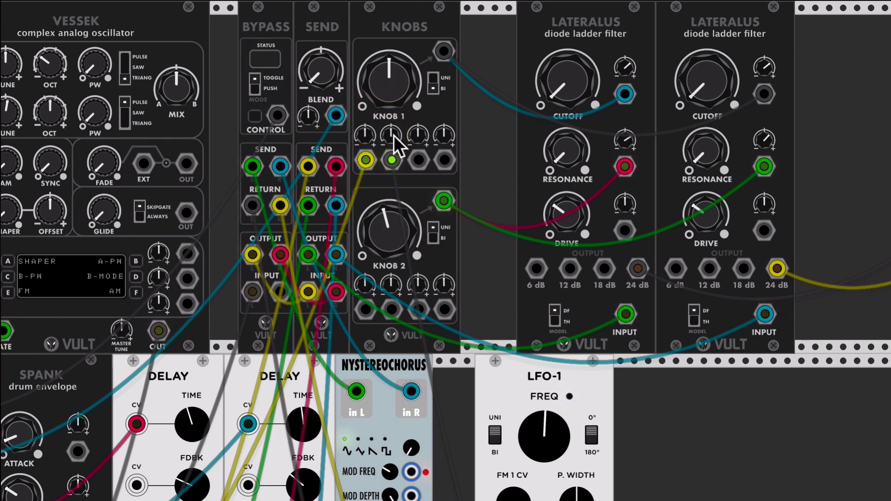
pyautogui.click(366, 139)
pyautogui.moveTo(366, 140)
pyautogui.mouseDown()
pyautogui.moveTo(366, 126)
pyautogui.moveTo(395, 126)
pyautogui.moveTo(392, 158)
pyautogui.mouseUp()
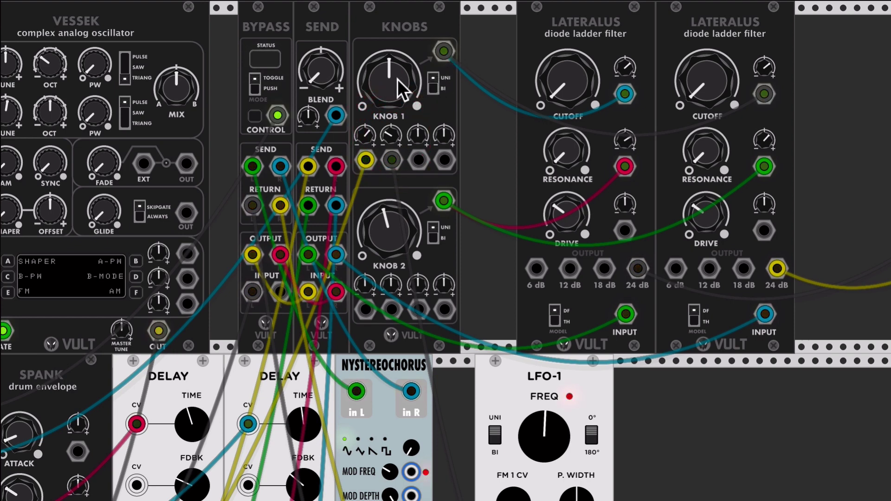
pyautogui.moveTo(398, 79)
pyautogui.mouseDown()
pyautogui.moveTo(390, 65)
pyautogui.moveTo(390, 77)
pyautogui.mouseUp()
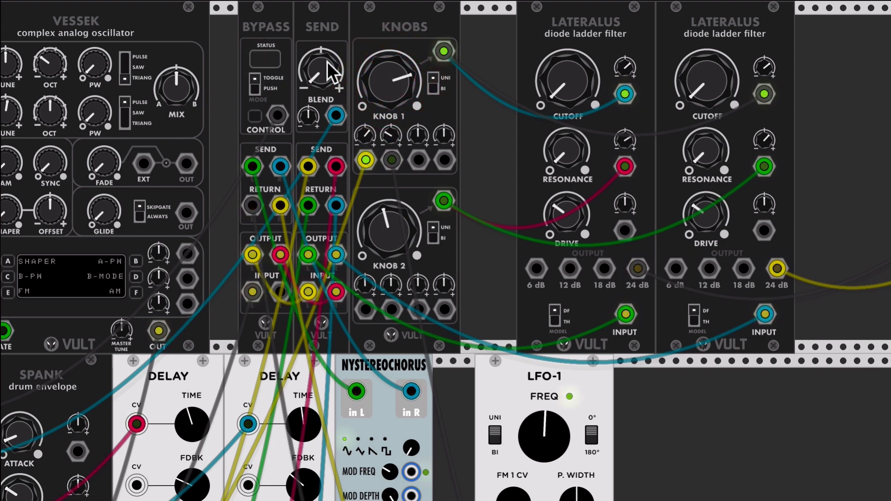
# Turn the Turing Machine's large main knob fully clockwise to lock its sequence.
pyautogui.scroll(-2, 327, 61)
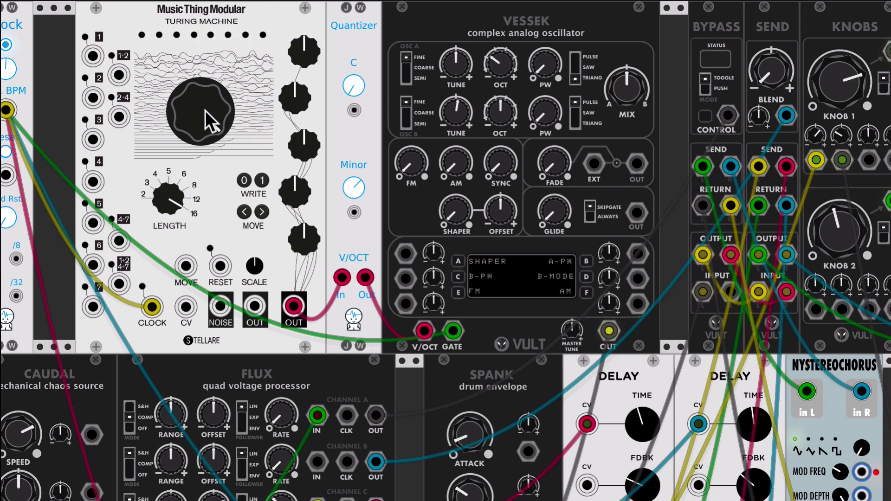
pyautogui.moveTo(206, 111); pyautogui.dragTo(205, 97)
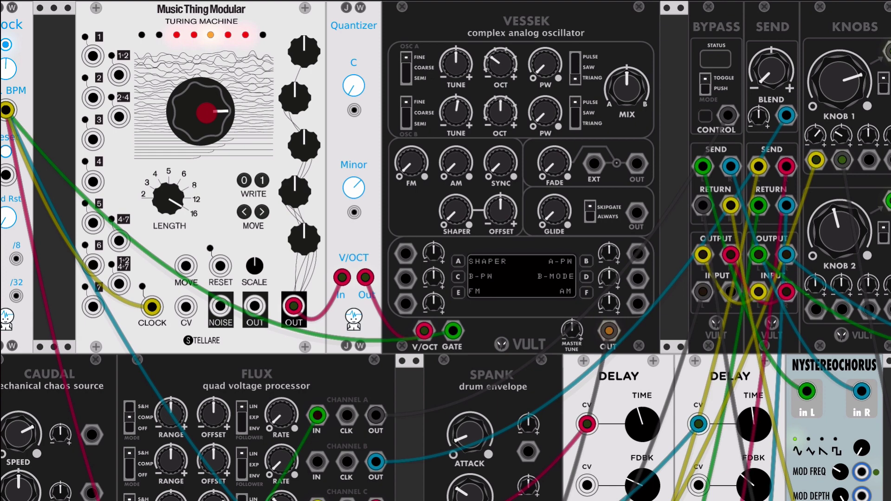
pyautogui.moveTo(201, 111); pyautogui.dragTo(202, 75)
pyautogui.hscroll(8, 269, 95)
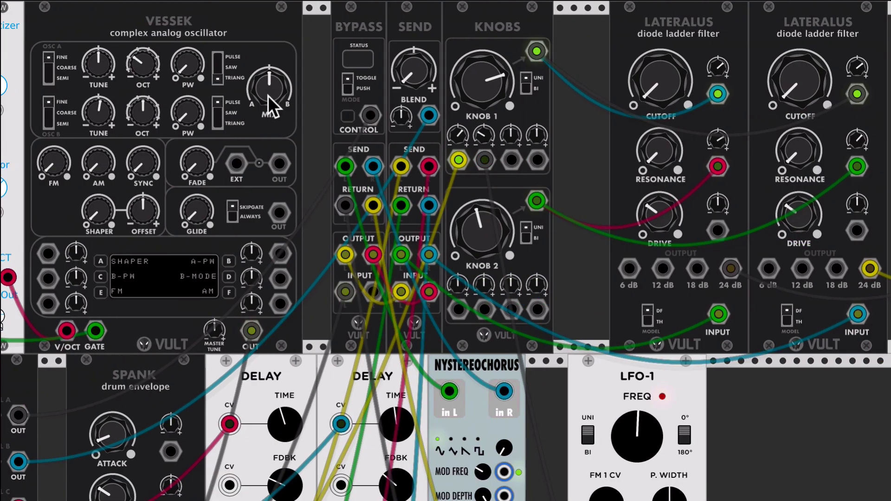
pyautogui.hscroll(-10, 268, 95)
pyautogui.hscroll(5, 412, 49)
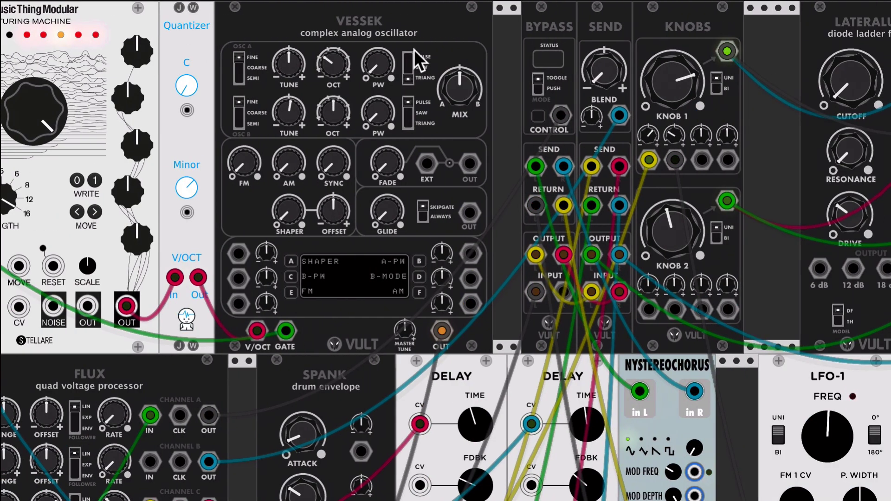
pyautogui.hscroll(3, 414, 50)
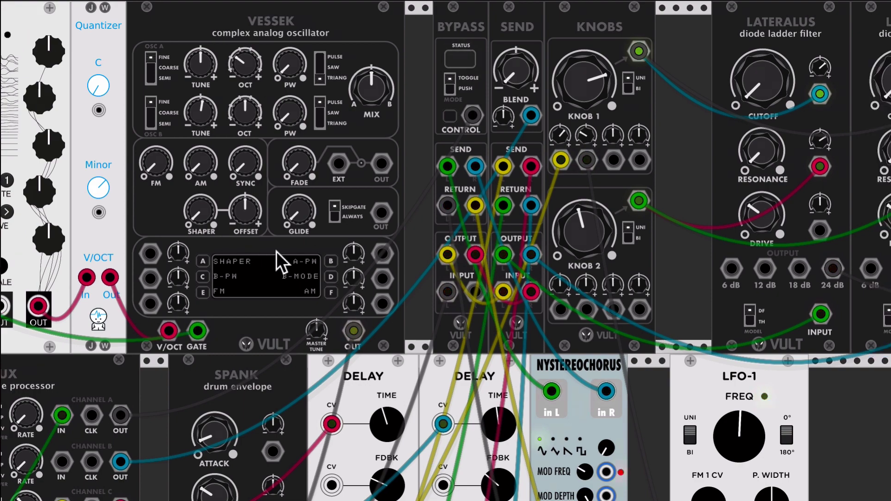
pyautogui.hscroll(4, 277, 252)
# Switch the Bypass module's mode to Push, trigger its control button twice, and return the mode to Toggle.
pyautogui.click(337, 66)
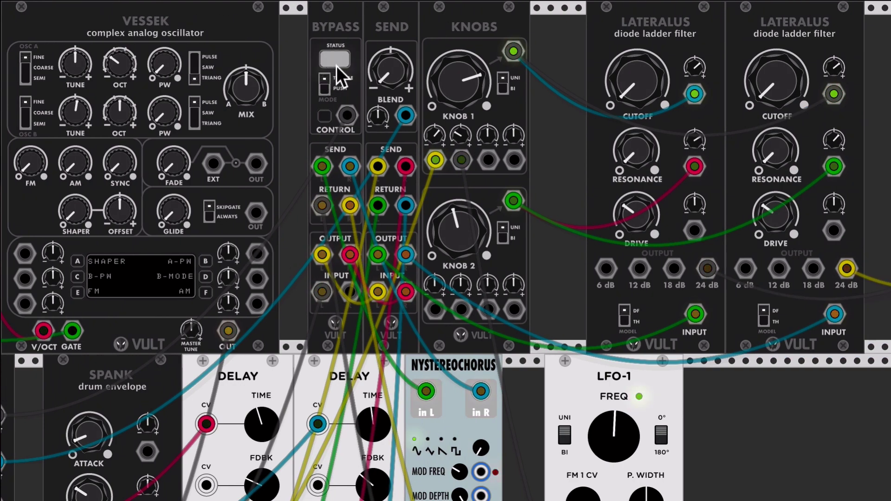
pyautogui.click(338, 64)
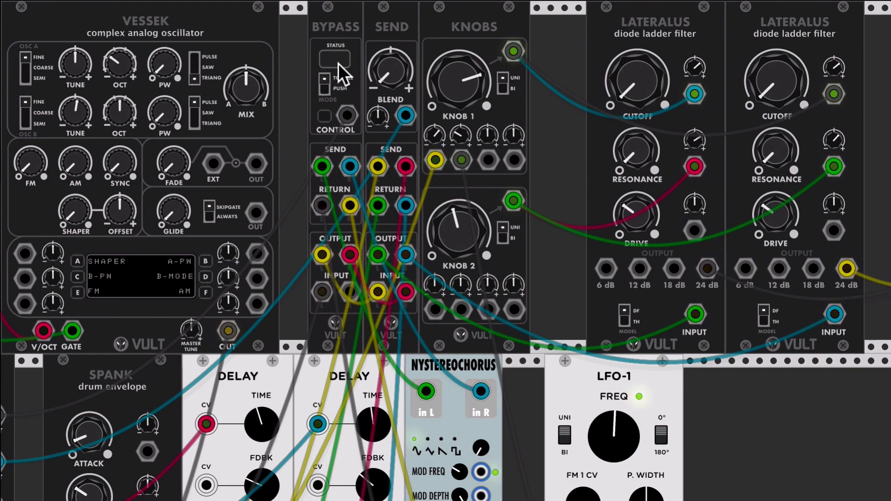
pyautogui.scroll(-2, 338, 63)
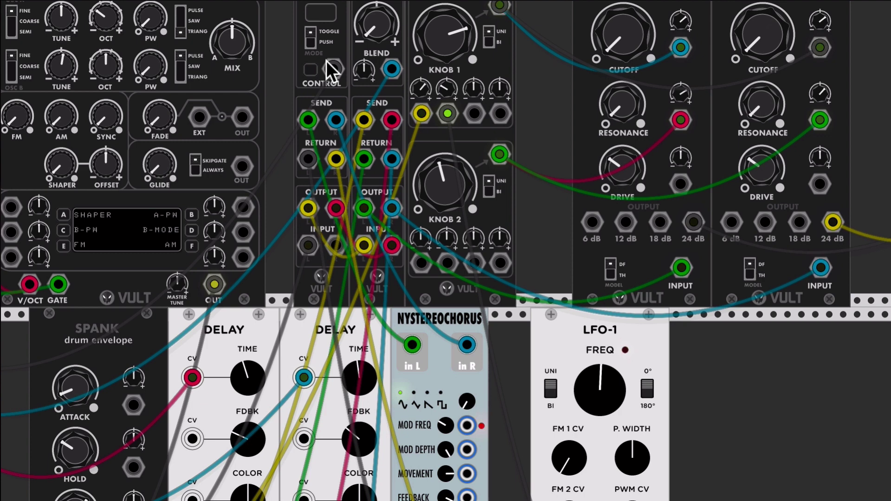
pyautogui.click(315, 40)
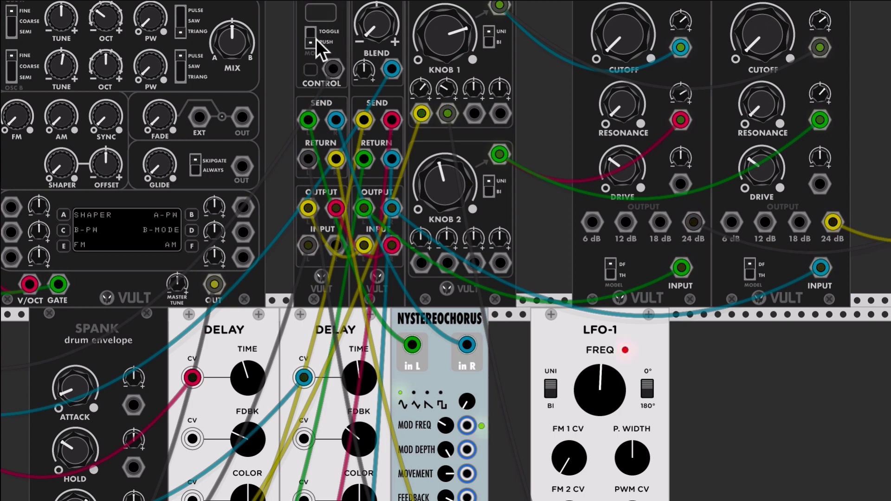
pyautogui.click(315, 70)
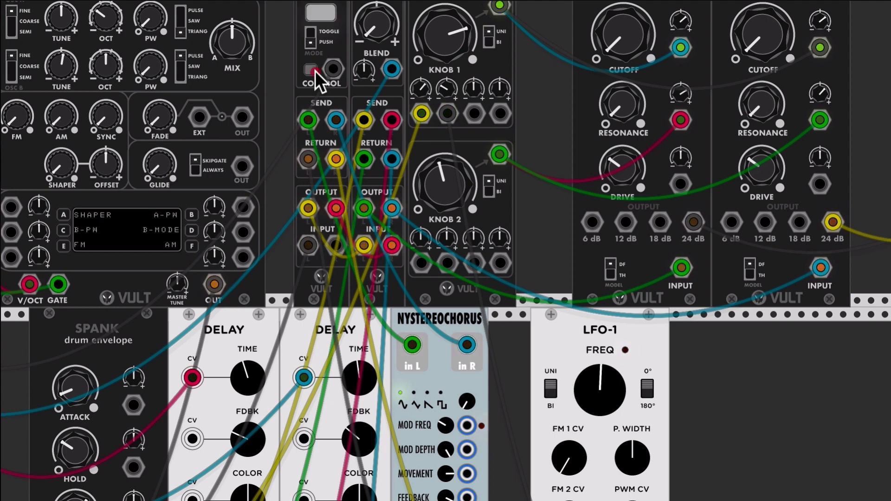
pyautogui.click(316, 71)
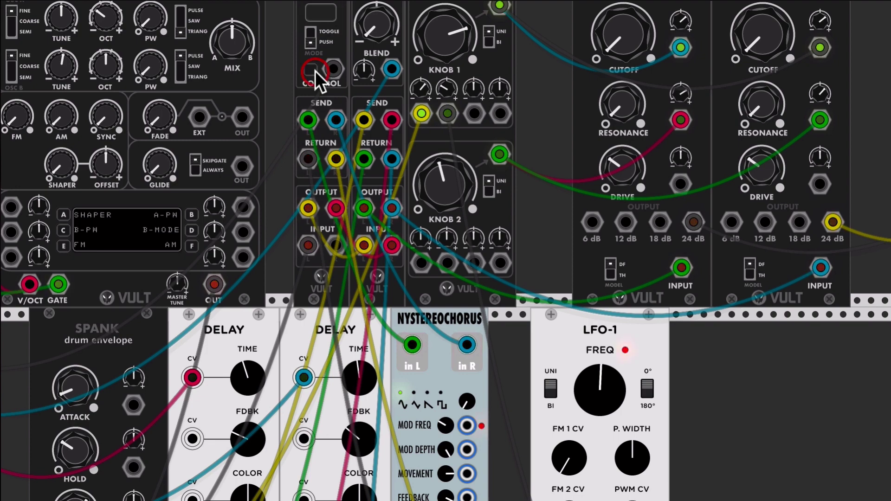
pyautogui.click(312, 30)
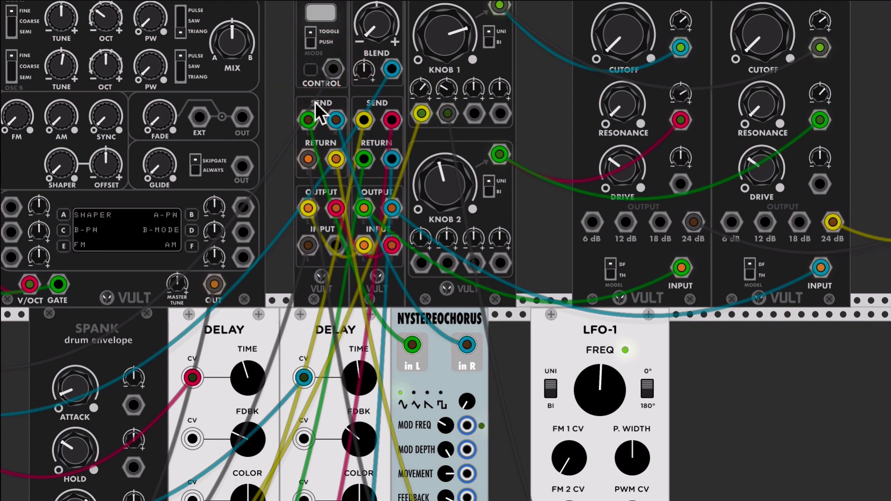
# Set the Send module's Blend knob to its center position.
pyautogui.scroll(2, 315, 102)
pyautogui.hscroll(2, 316, 103)
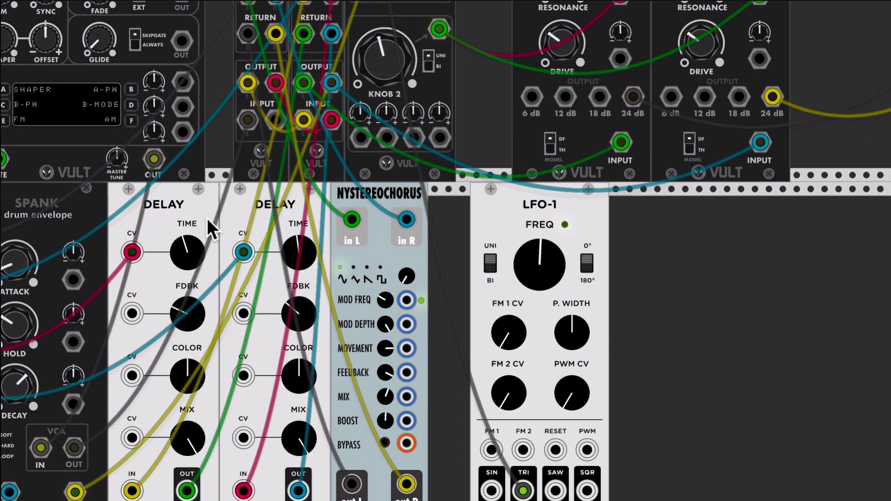
pyautogui.scroll(7, 207, 218)
pyautogui.hscroll(-3, 208, 219)
pyautogui.moveTo(393, 76); pyautogui.dragTo(394, 76)
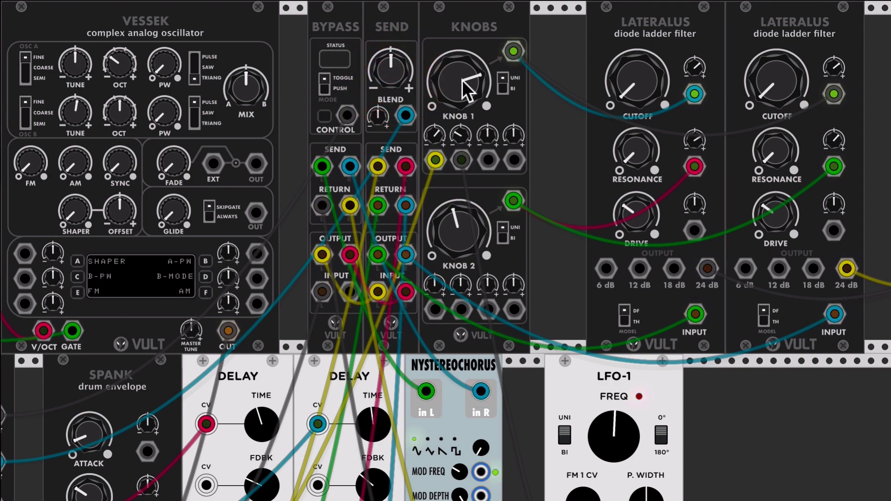
# Turn Knob 1 slightly further up and raise the Send module's Blend modulation attenuverter.
pyautogui.moveTo(462, 80); pyautogui.dragTo(463, 82)
pyautogui.scroll(-4, 403, 48)
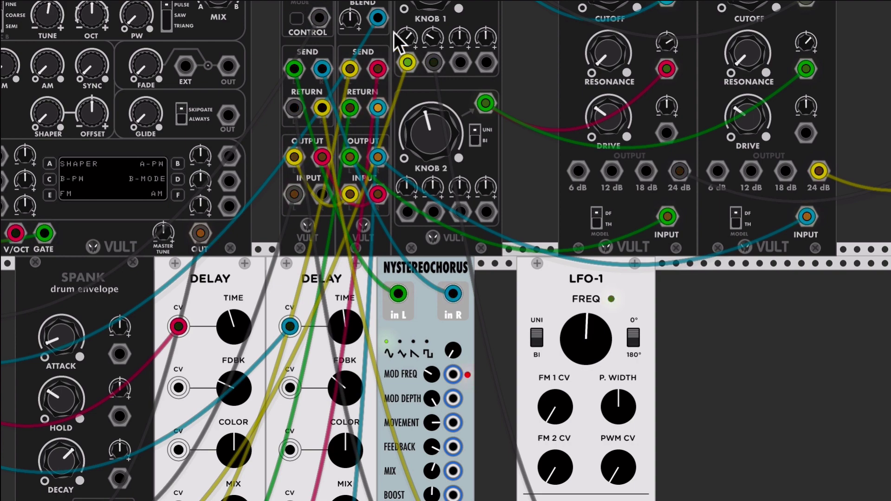
pyautogui.scroll(4, 382, 33)
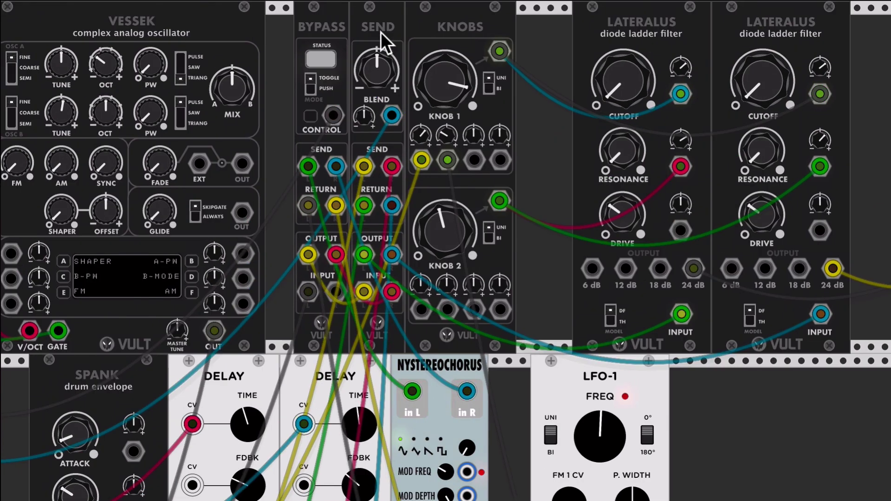
pyautogui.click(368, 116)
pyautogui.moveTo(370, 117); pyautogui.dragTo(370, 117)
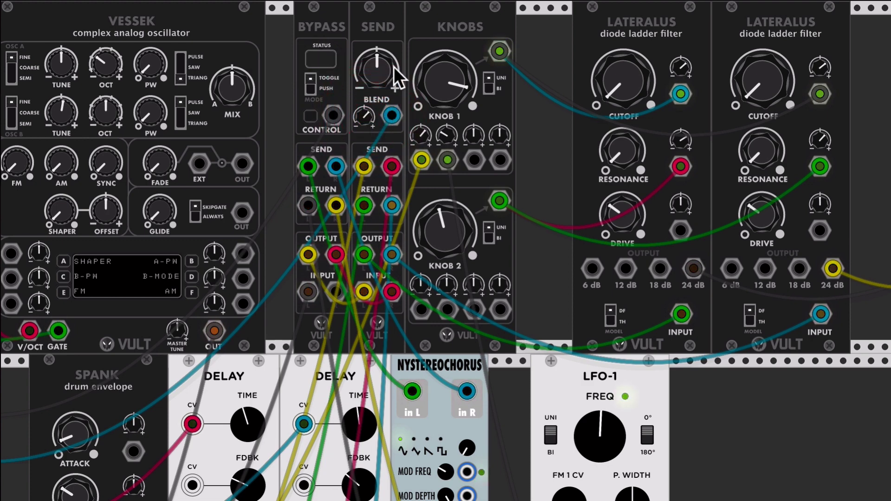
# Vary Knob 1 with the Blend modulation active and leave it at about two o'clock.
pyautogui.hscroll(4, 396, 85)
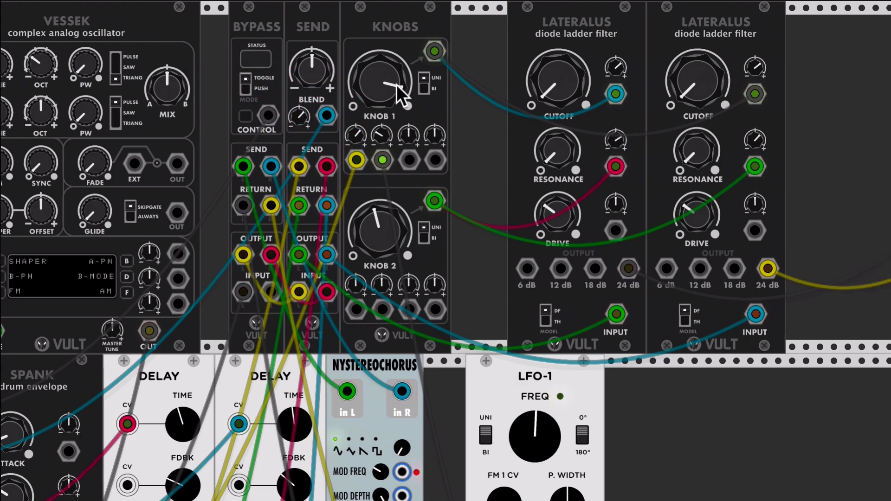
pyautogui.doubleClick(353, 83)
pyautogui.moveTo(353, 83); pyautogui.dragTo(354, 83)
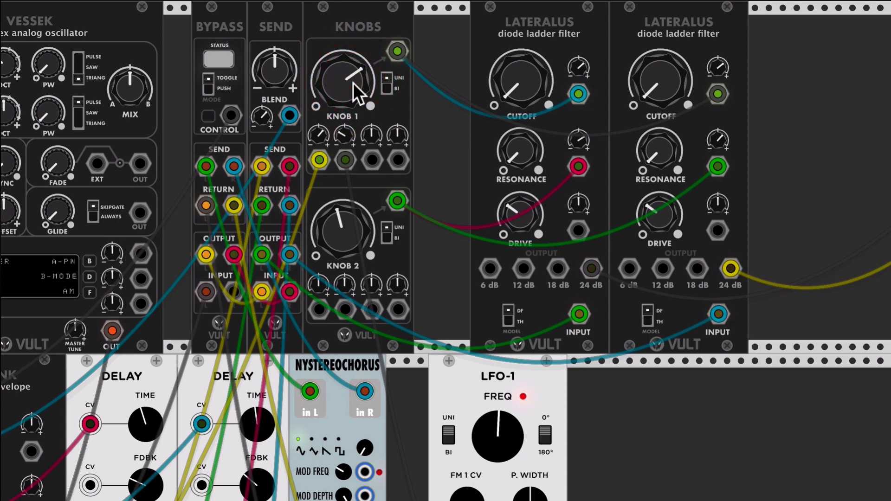
pyautogui.hscroll(-1, 353, 83)
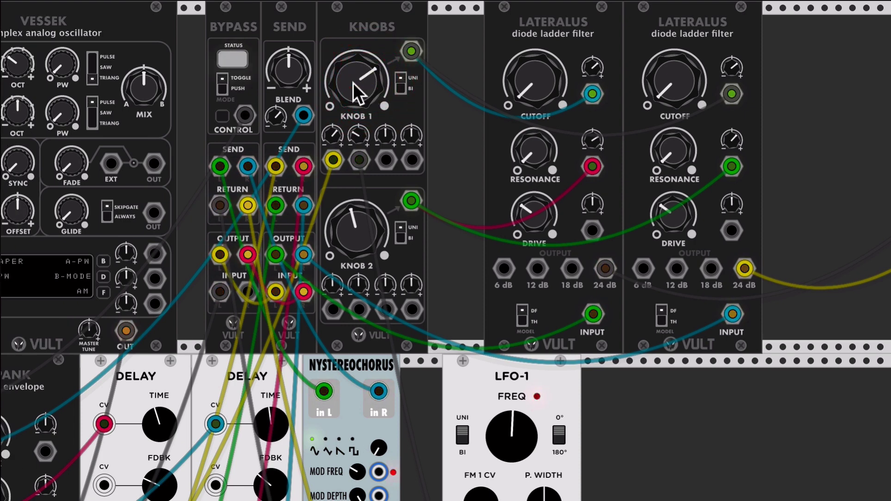
pyautogui.hscroll(-5, 354, 83)
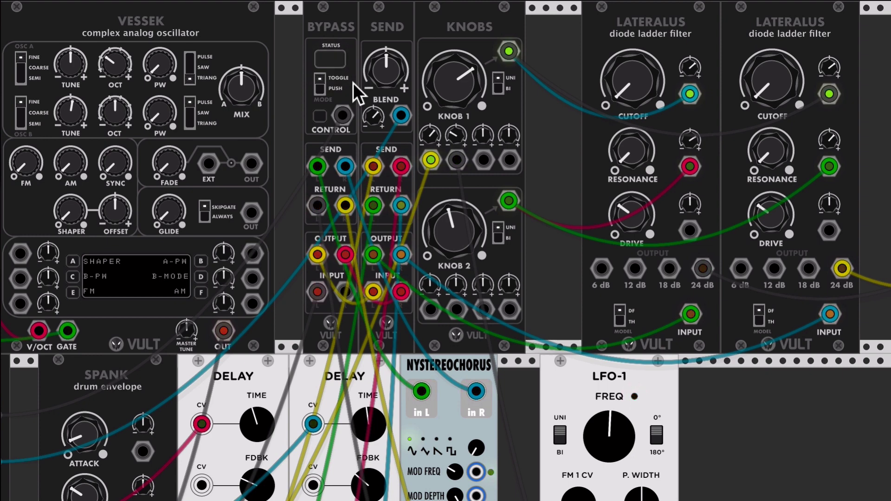